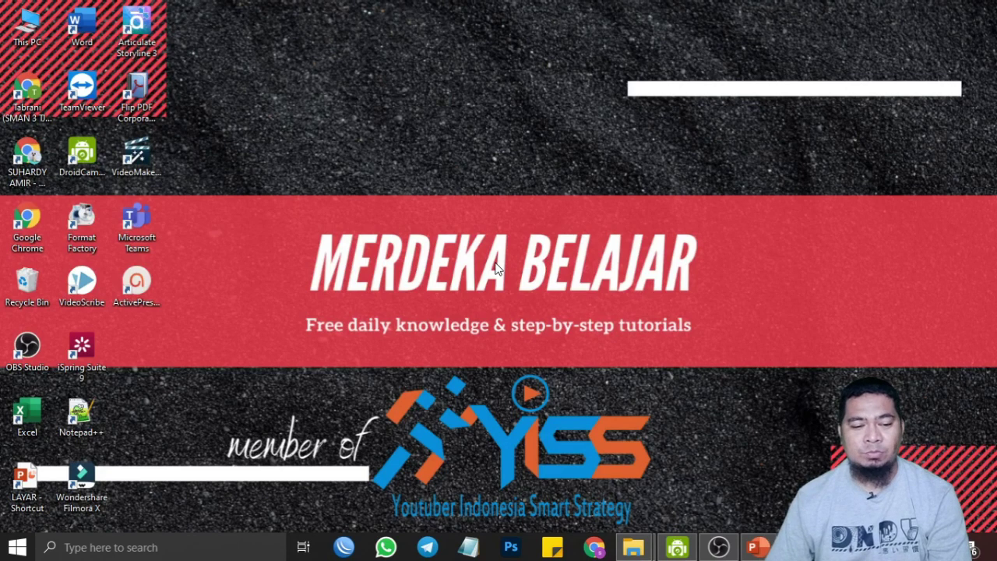
Step: Launch ActivePresenter from its desktop shortcut and show the Samples page with Volcano and Cherry Blossom
click(148, 282)
double_click(148, 283)
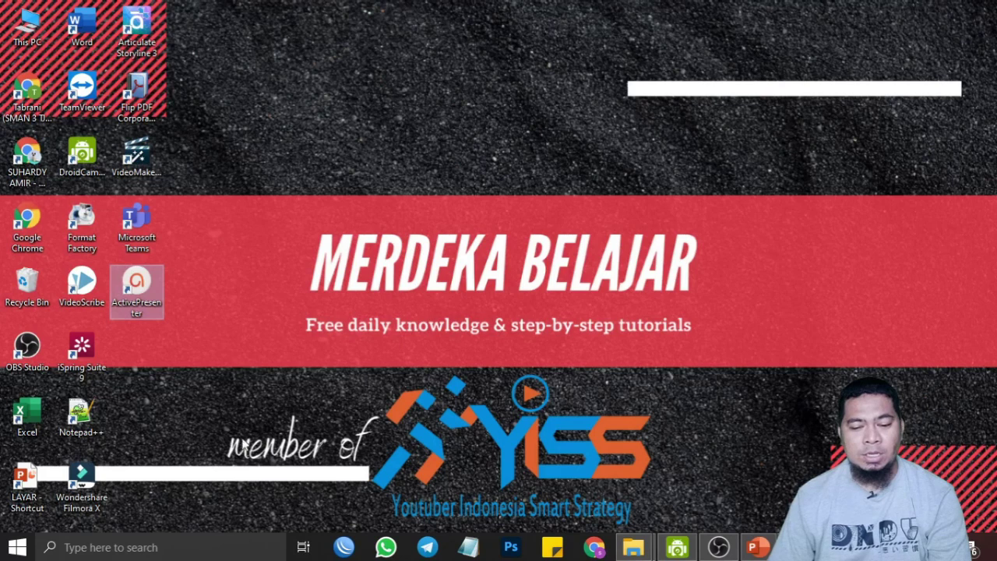
double_click(148, 288)
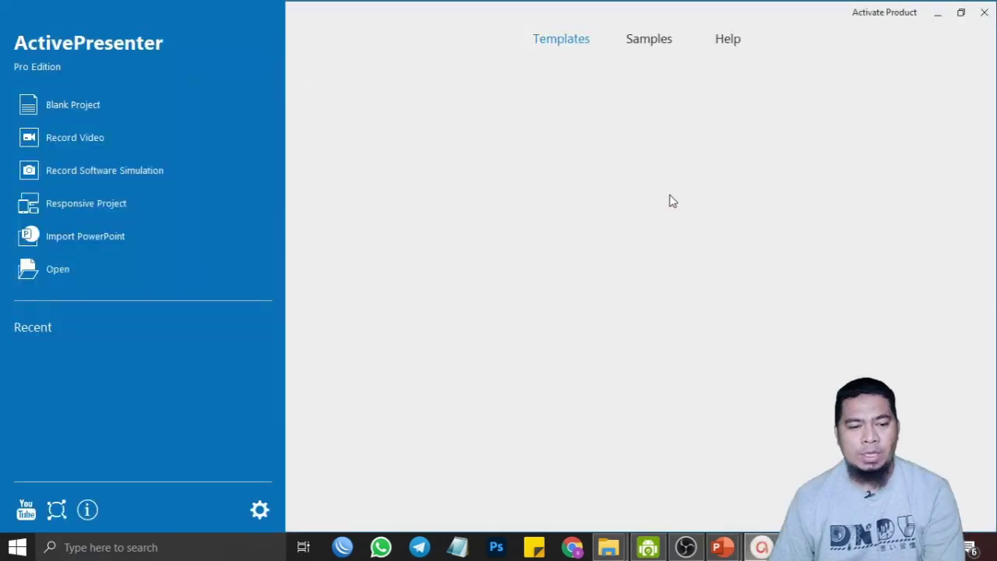
click(60, 170)
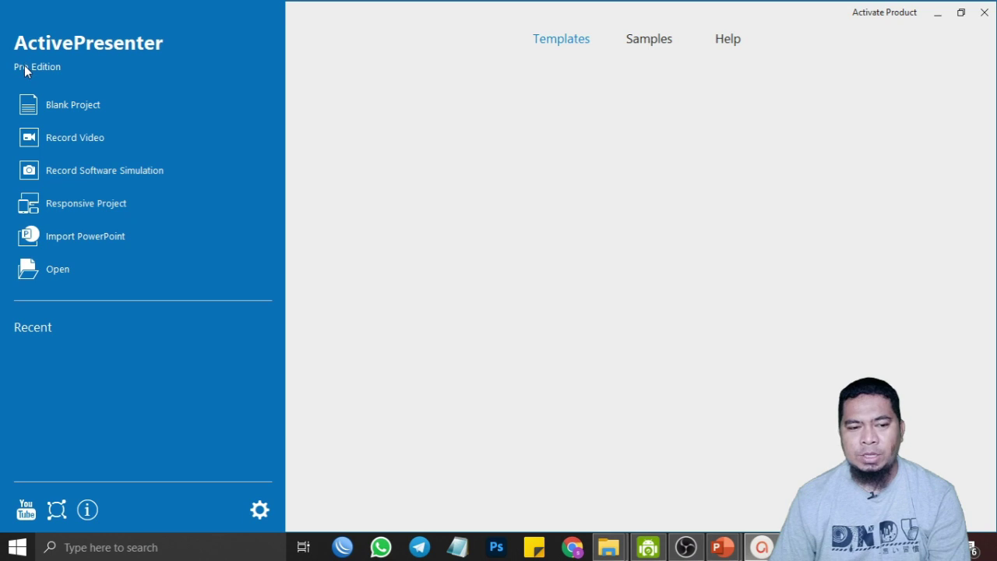
click(658, 45)
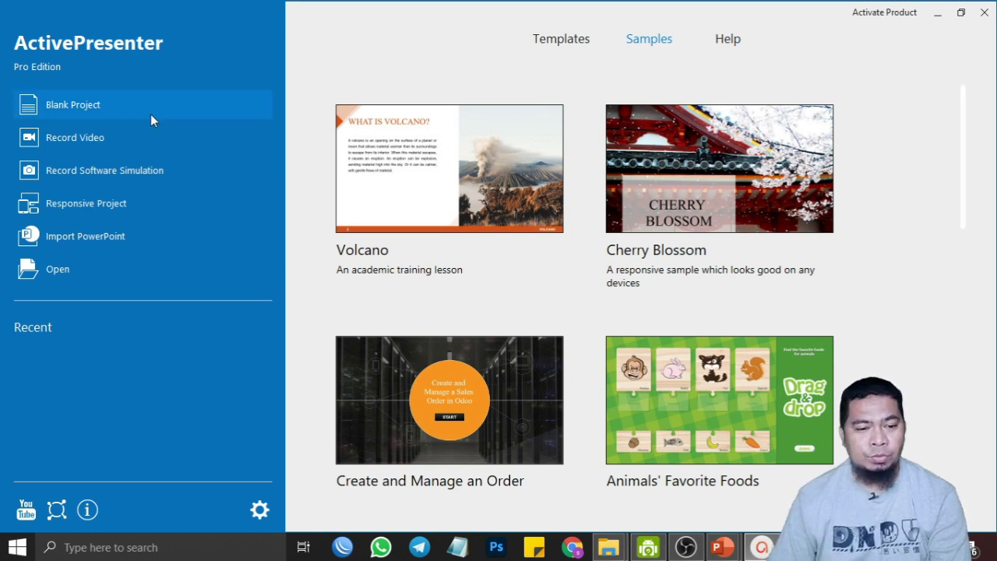
Step: Set up a Full Screen Record Video project with webcam on and Microphone (2- Realtek(R) Audio) as audio
click(108, 143)
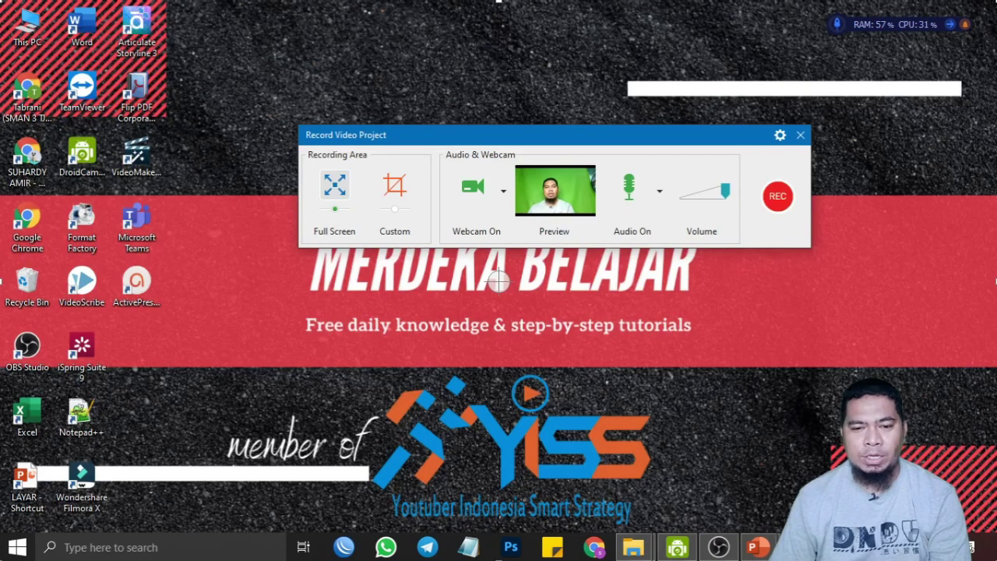
click(397, 193)
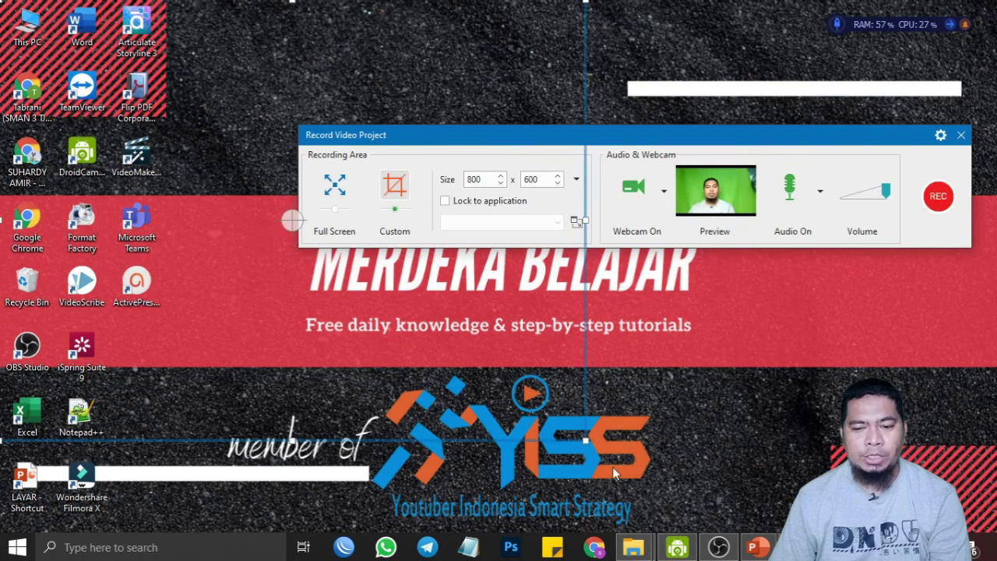
drag(584, 440, 992, 530)
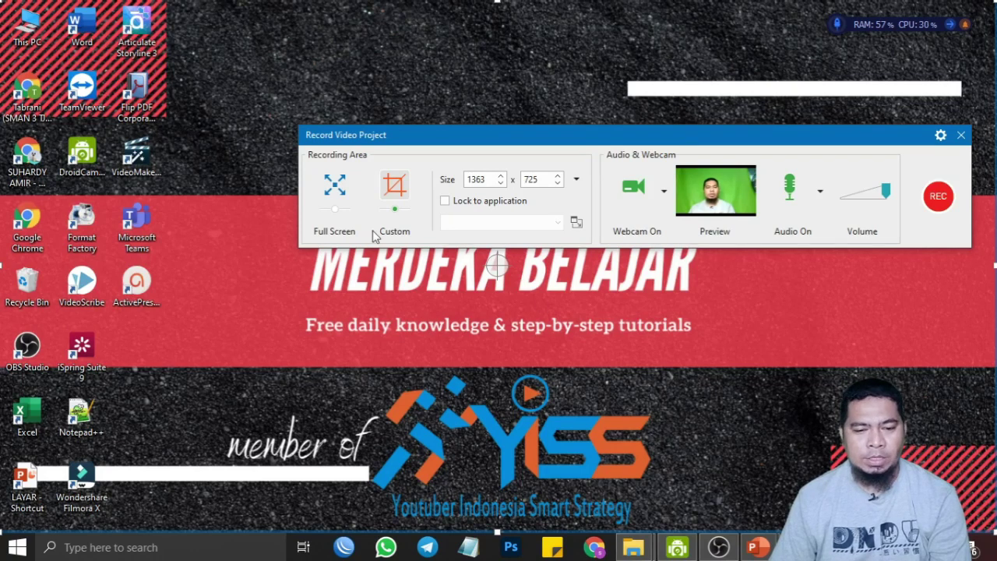
click(329, 191)
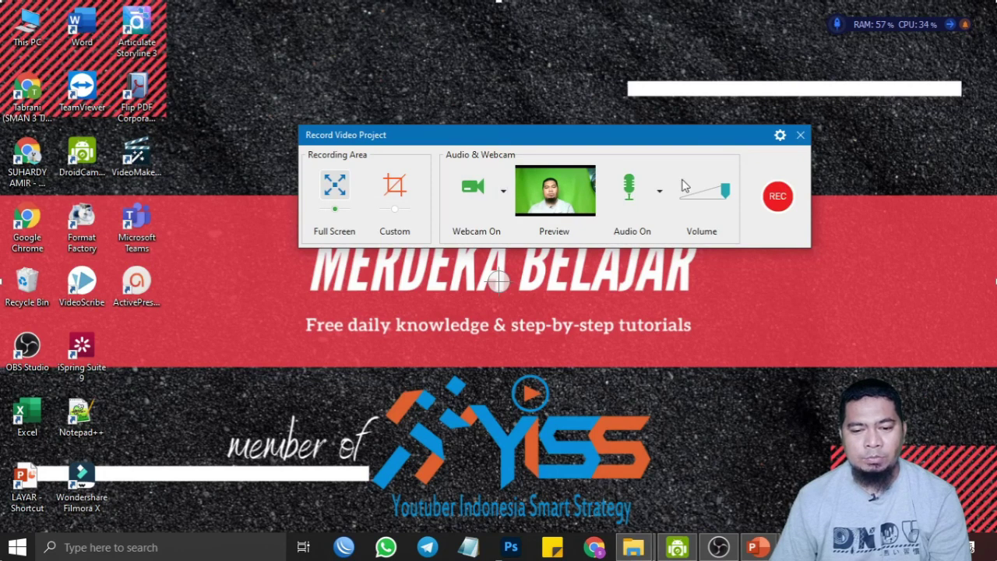
click(660, 192)
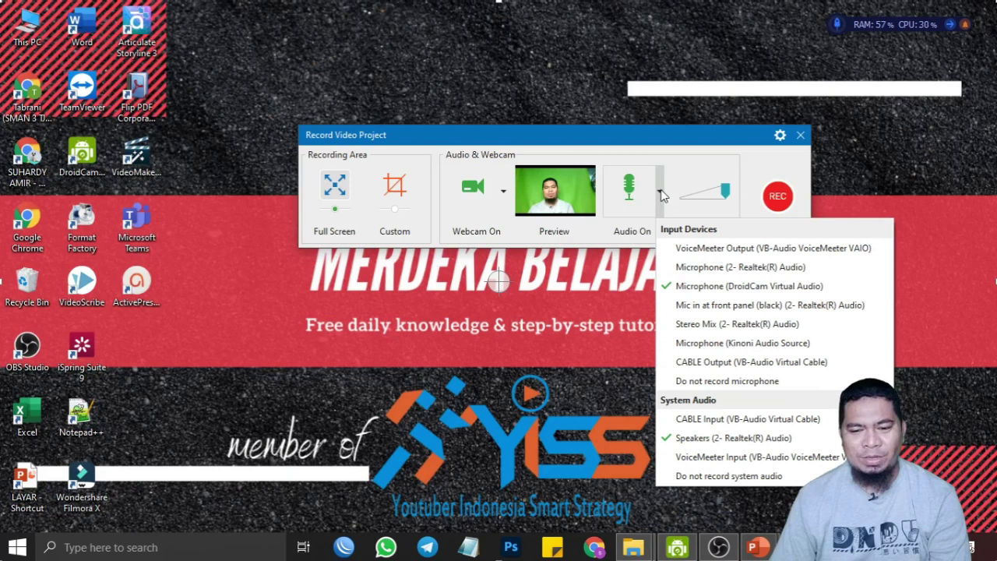
click(731, 270)
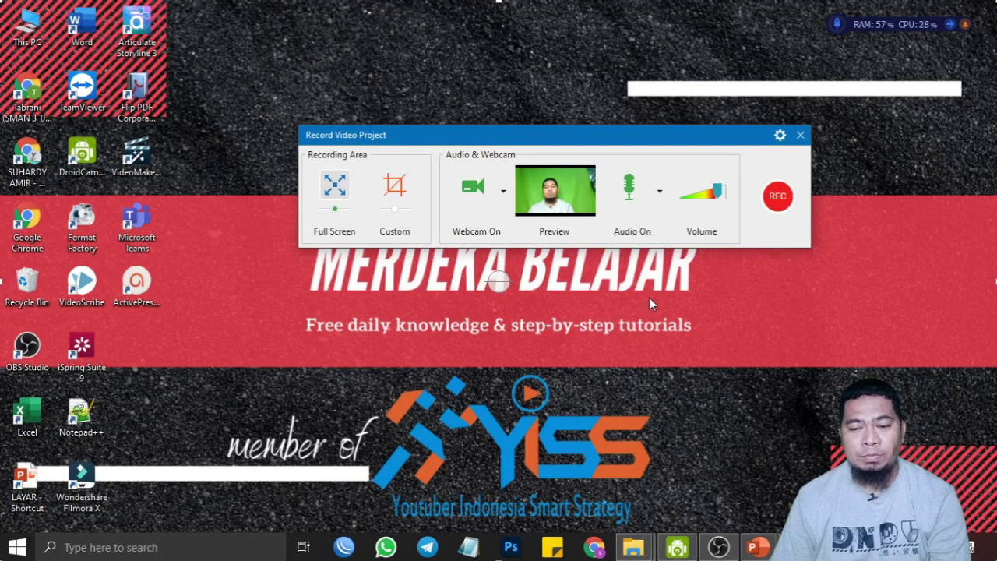
Step: Bring PowerPoint forward, start its slide show from slide 1 with F5, and record it
mouse_move(755, 547)
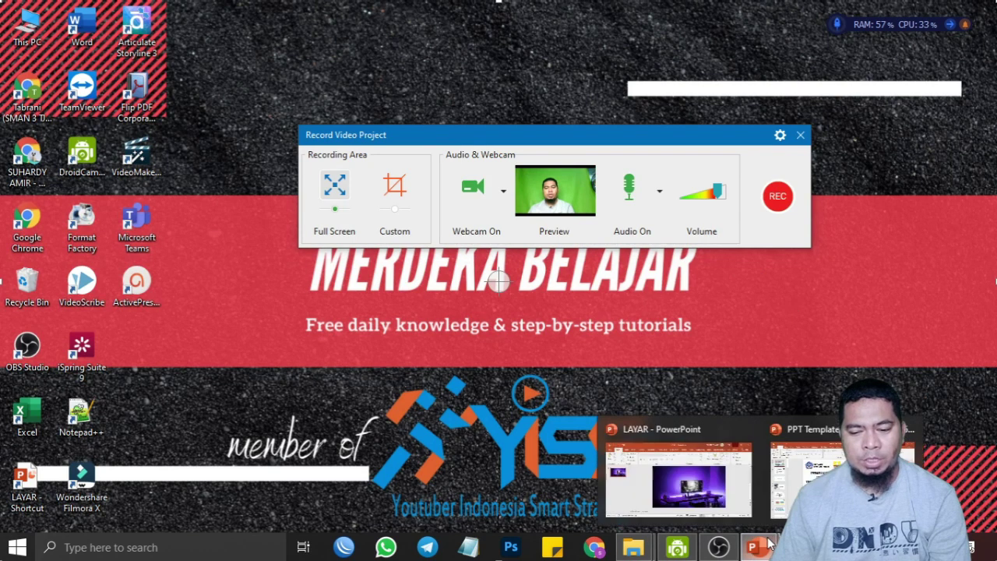
click(771, 464)
mouse_move(630, 139)
mouse_down()
mouse_move(738, 270)
mouse_move(678, 304)
mouse_up()
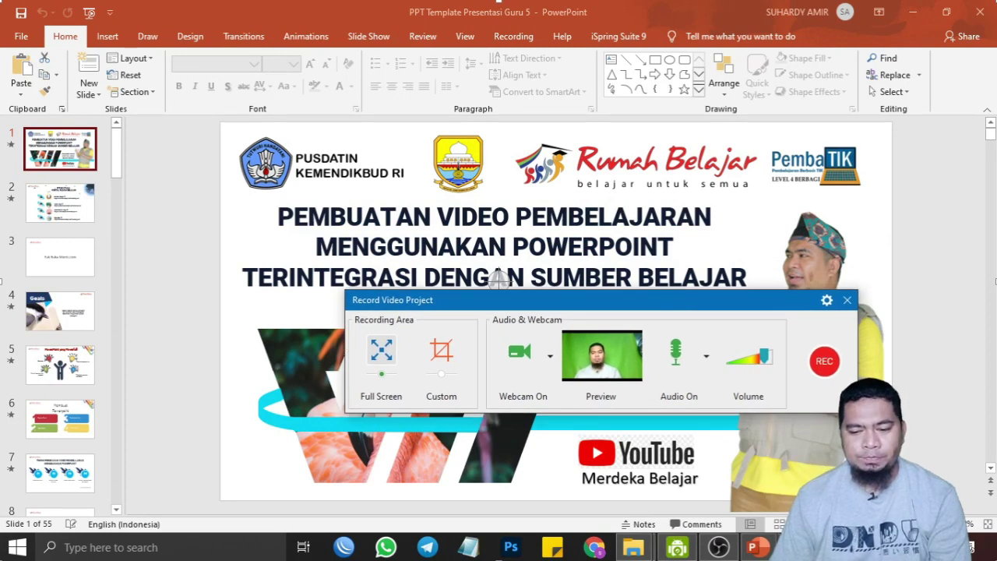
key(F5)
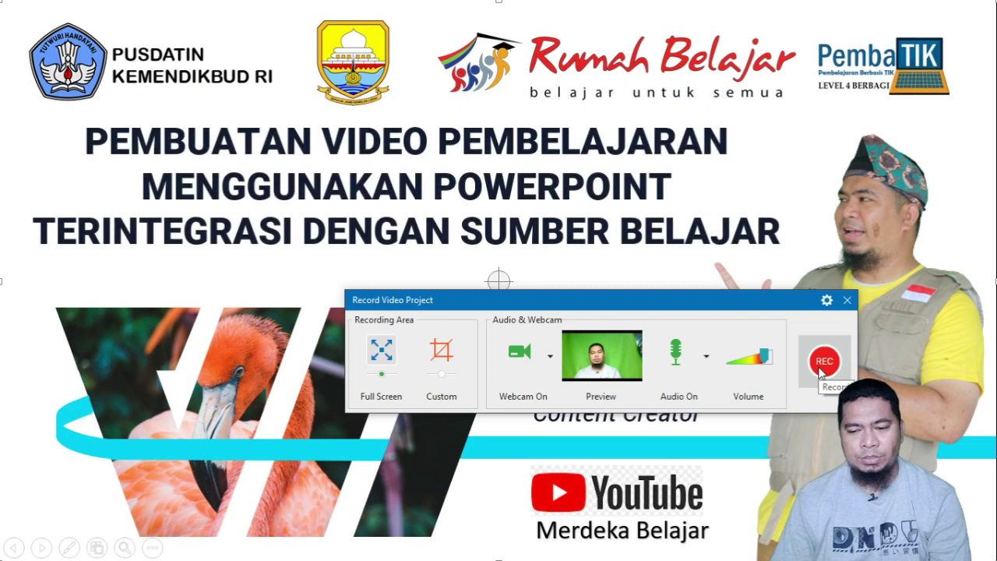
click(823, 363)
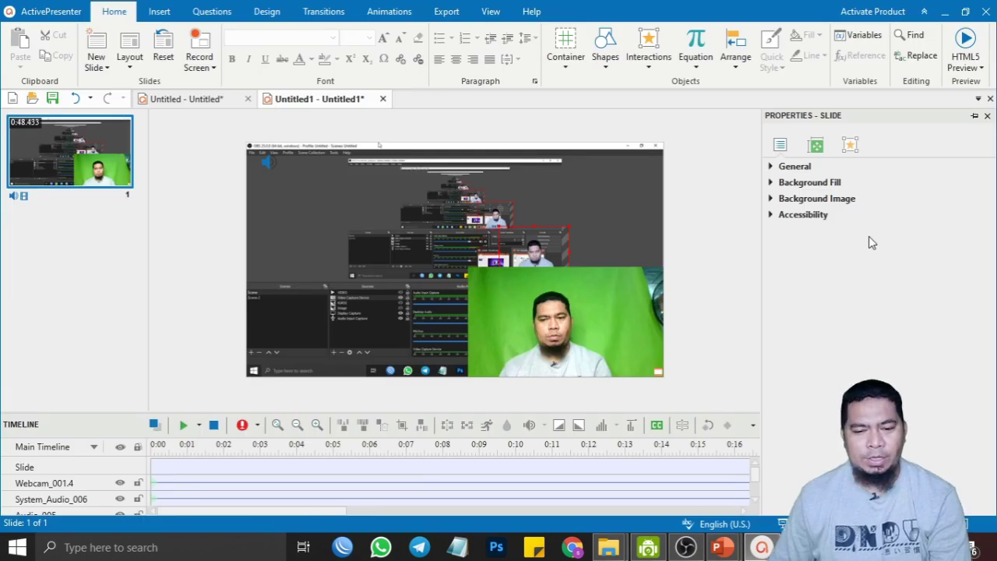
Step: Resize the webcam video into a small inset and place it at the slide's bottom-right corner
click(686, 549)
click(682, 549)
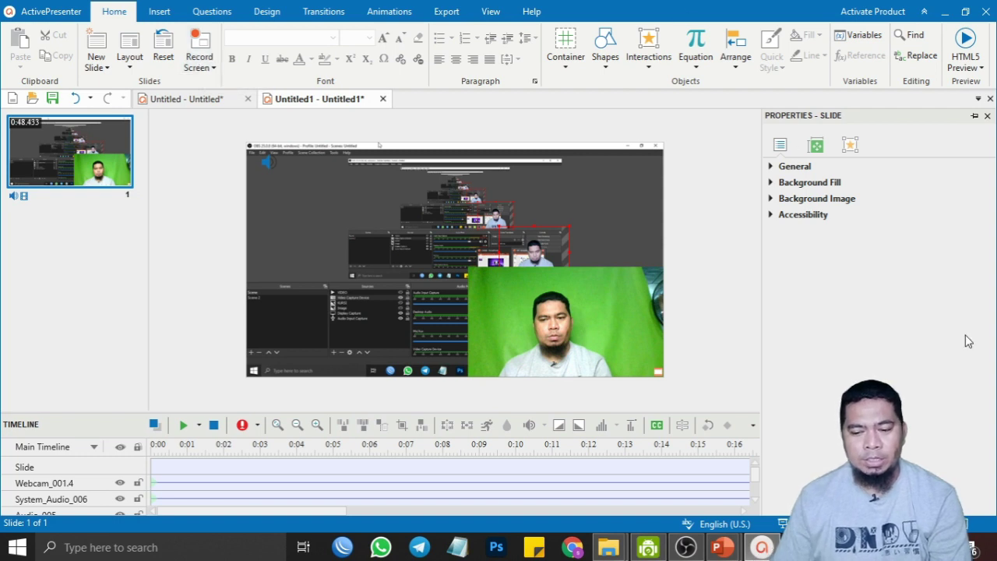
click(790, 547)
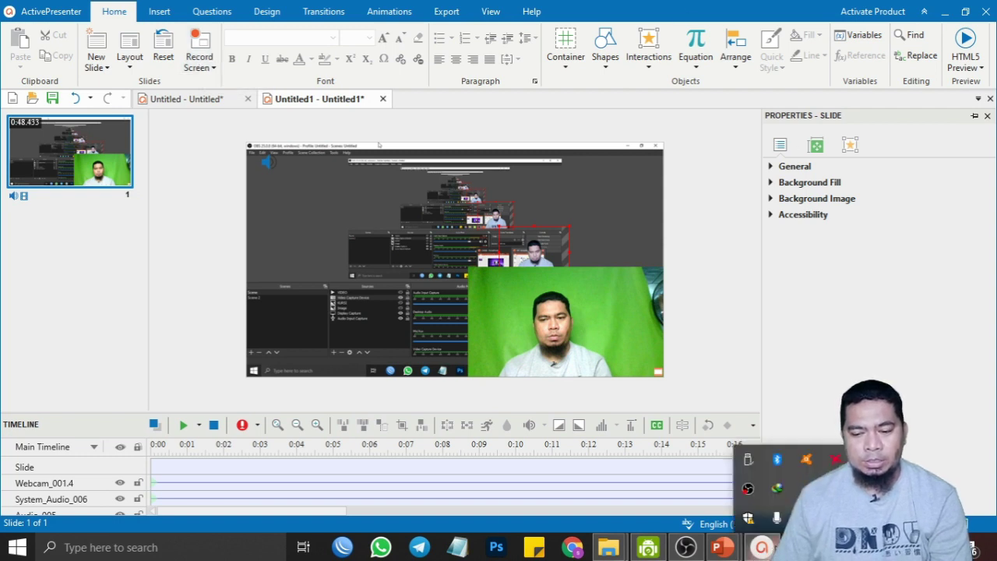
mouse_move(763, 546)
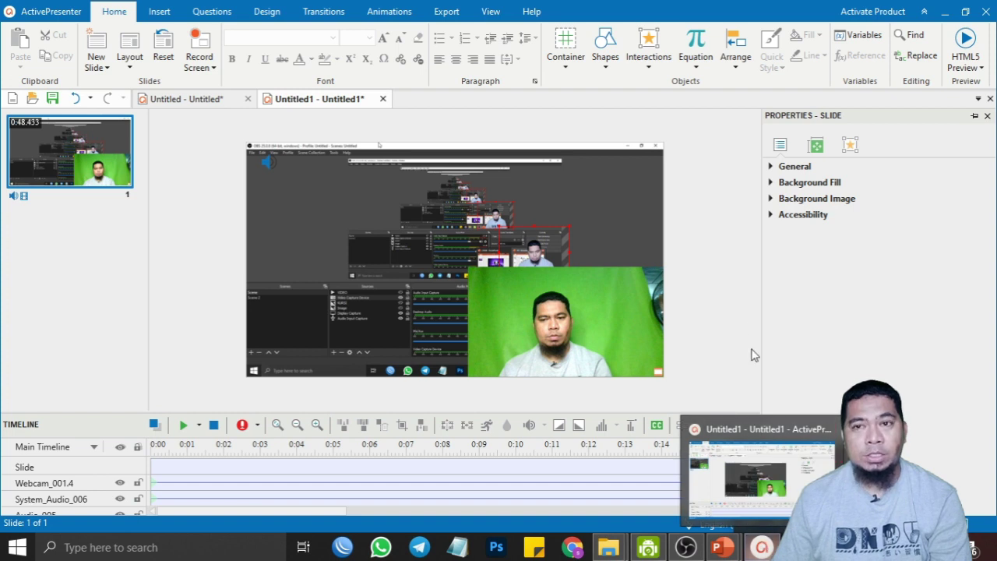
click(527, 290)
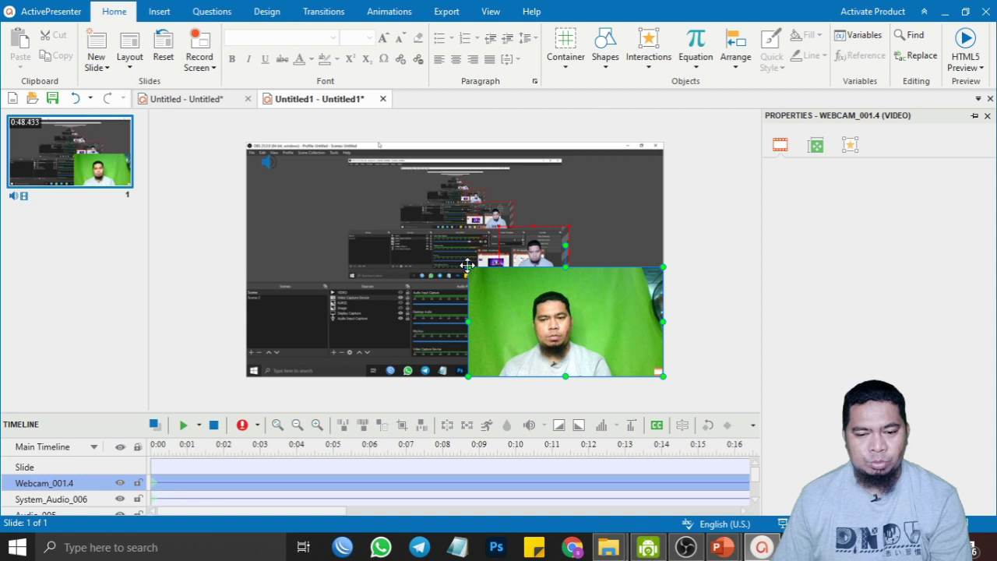
mouse_move(467, 267)
mouse_down()
mouse_move(364, 165)
mouse_move(632, 312)
mouse_up()
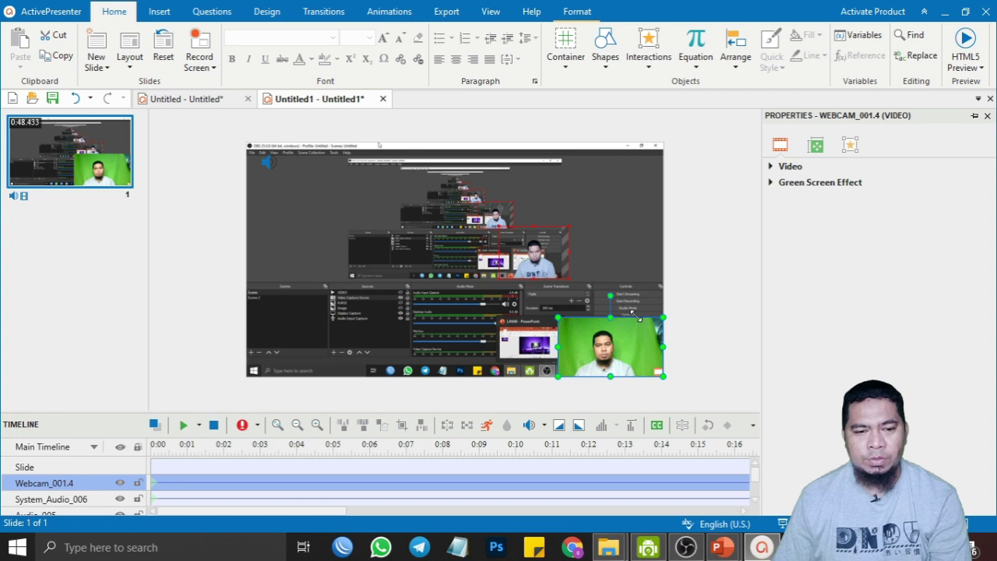
mouse_move(636, 344)
mouse_down()
mouse_move(636, 182)
mouse_move(636, 349)
mouse_up()
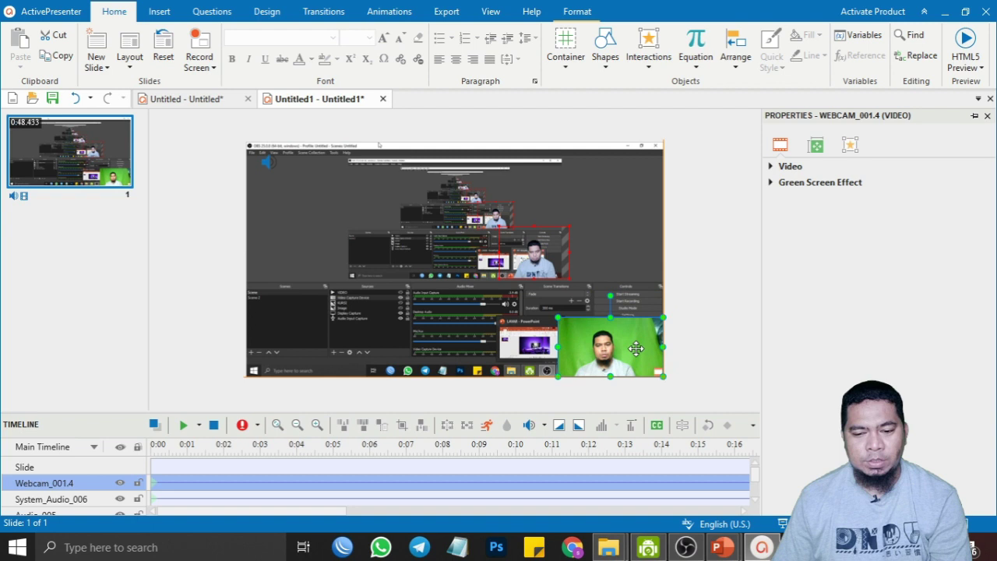
Step: Resize the Video_001 screen recording so it fits the slide
click(382, 218)
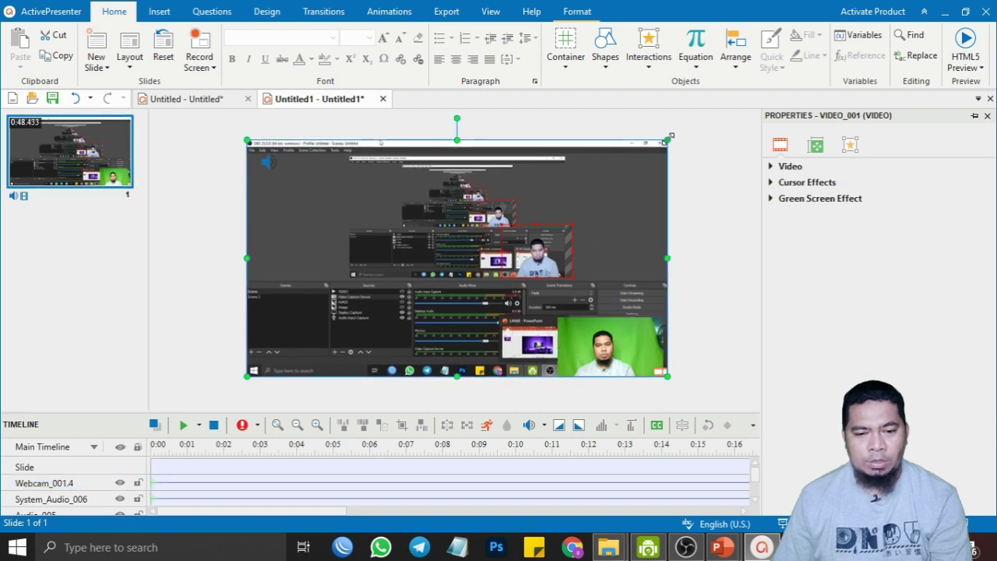
drag(664, 140, 656, 147)
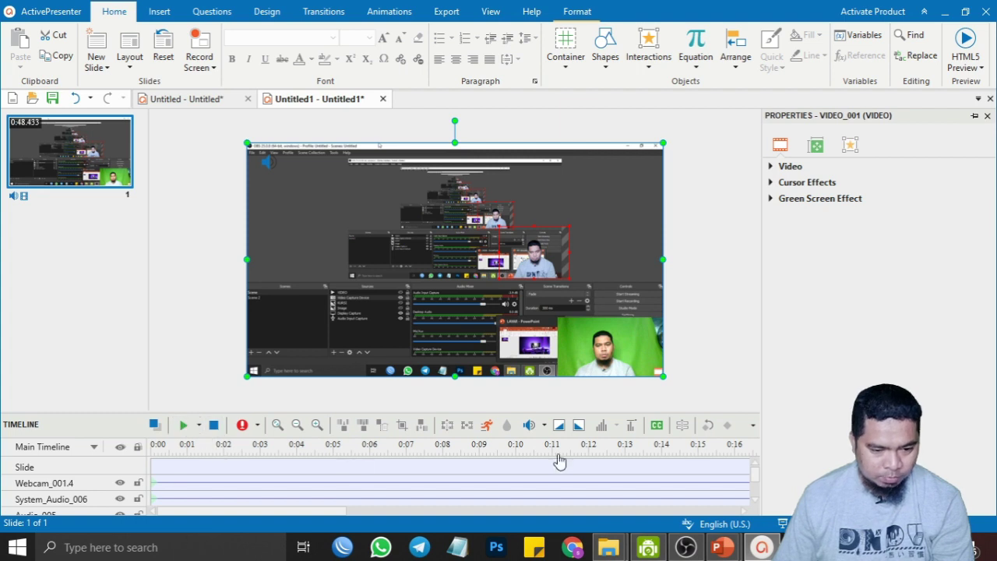
scroll(739, 478, down, 2)
scroll(744, 488, up, 1)
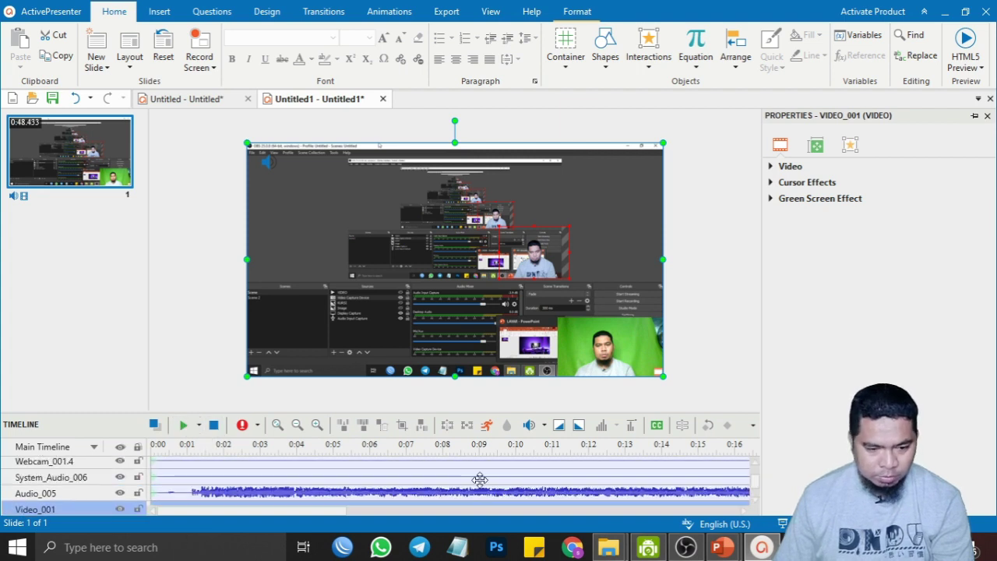
Step: Play the project from the timeline start to about 0:05 to preview the webcam inset
click(156, 461)
scroll(479, 489, down, 1)
scroll(479, 489, up, 1)
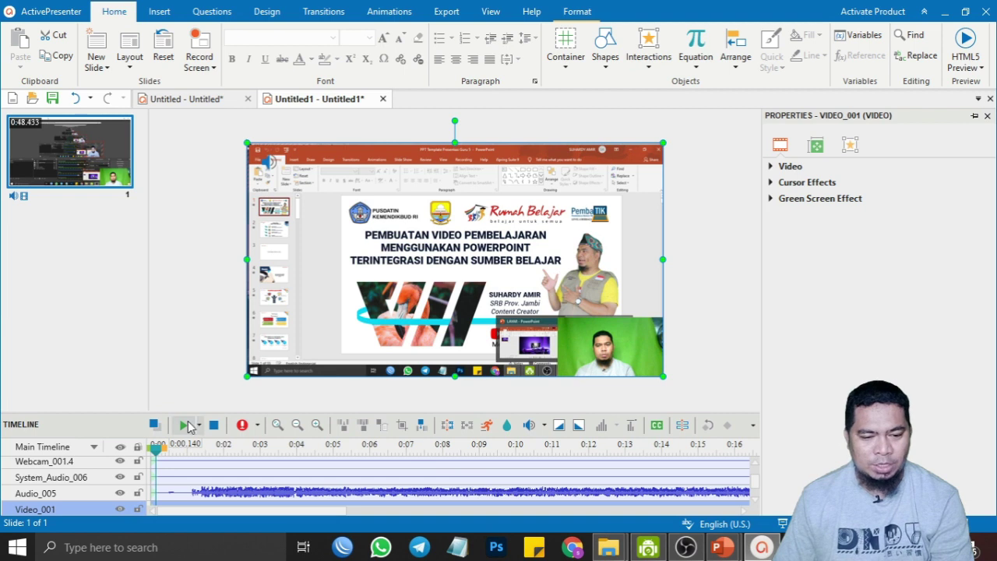
click(180, 425)
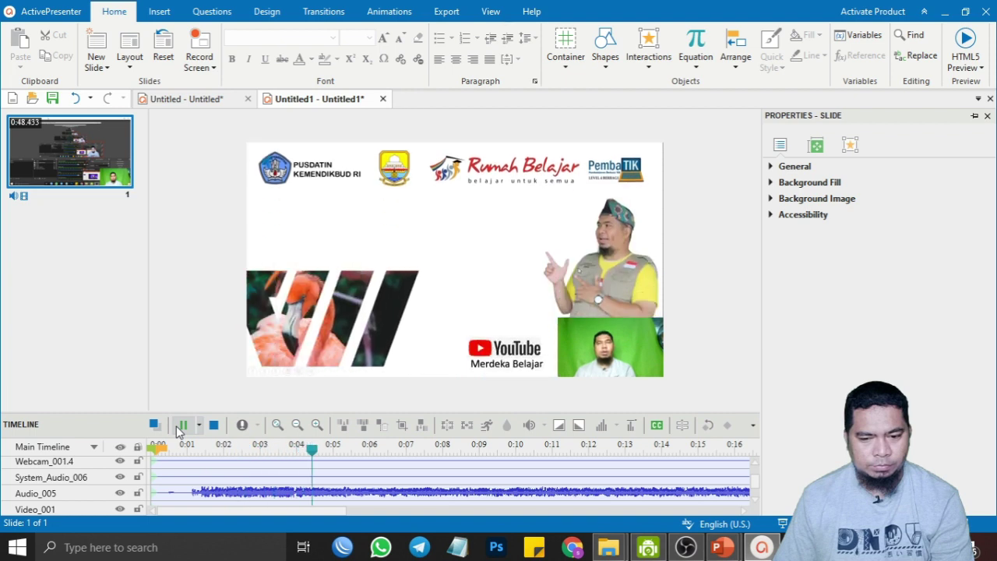
click(178, 426)
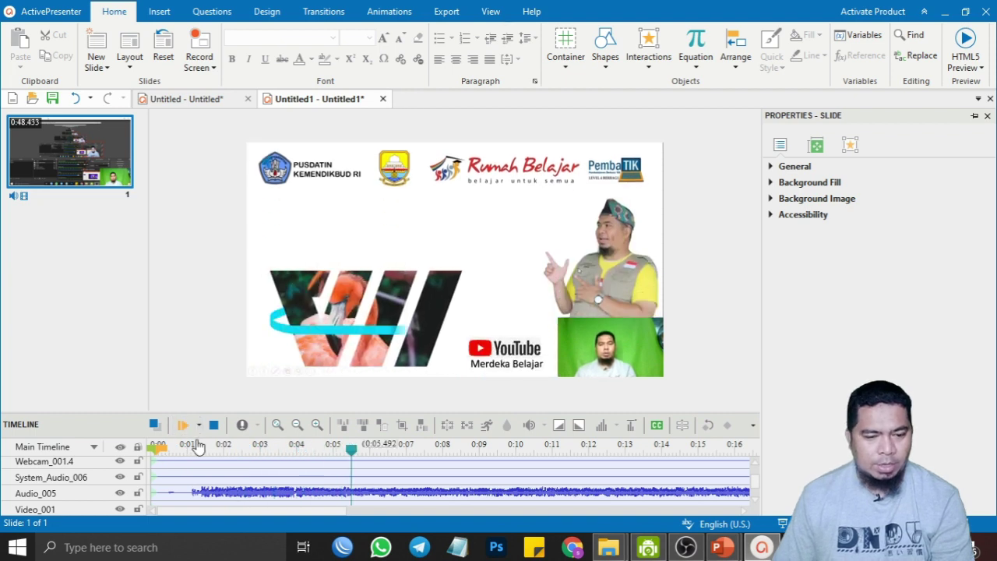
Step: Select the Video_001 clip and inspect its frames along the timeline, including near 0:38
click(186, 451)
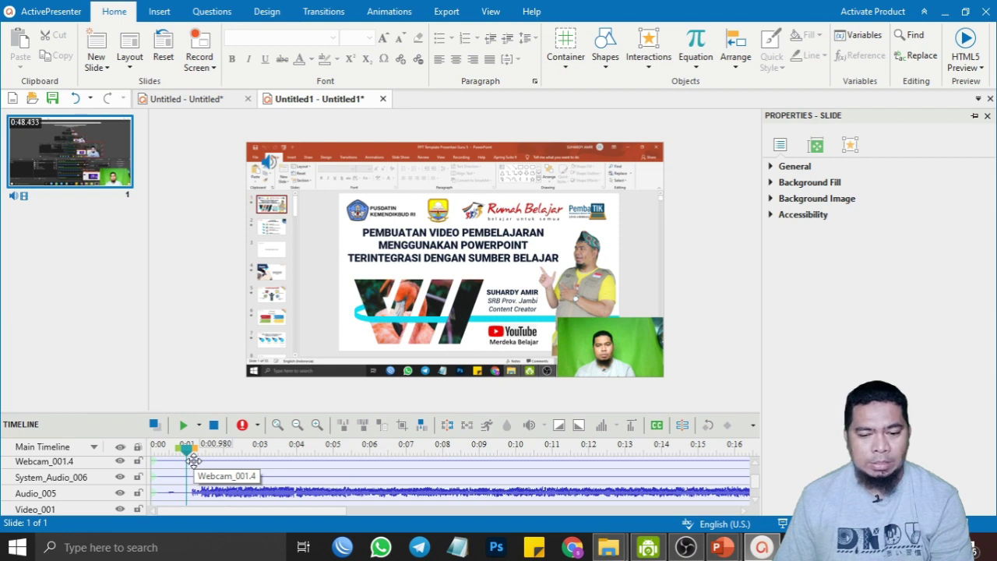
mouse_move(193, 513)
mouse_down()
mouse_move(317, 503)
mouse_move(134, 480)
mouse_up()
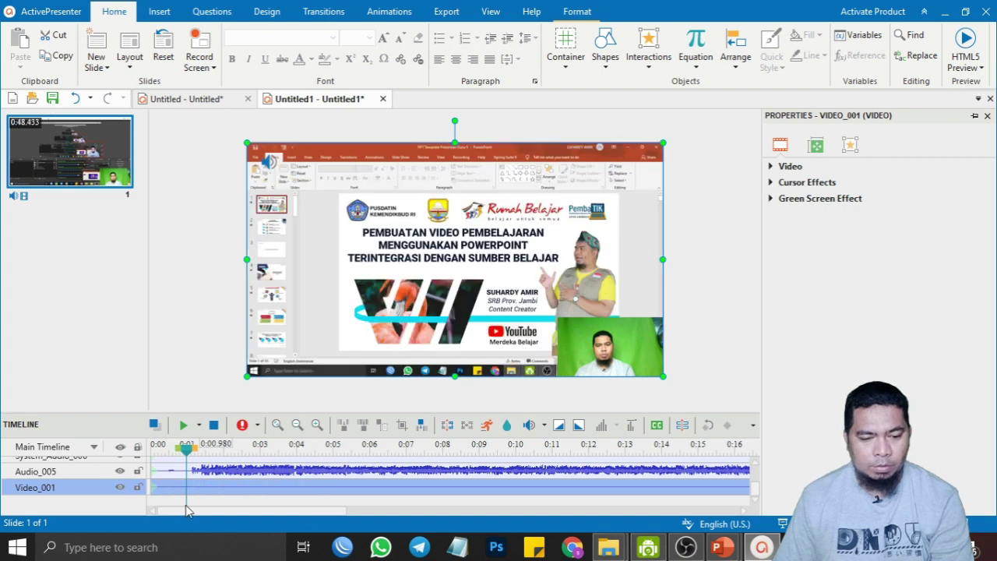
mouse_move(189, 513)
mouse_down()
mouse_move(426, 535)
mouse_move(580, 529)
mouse_up()
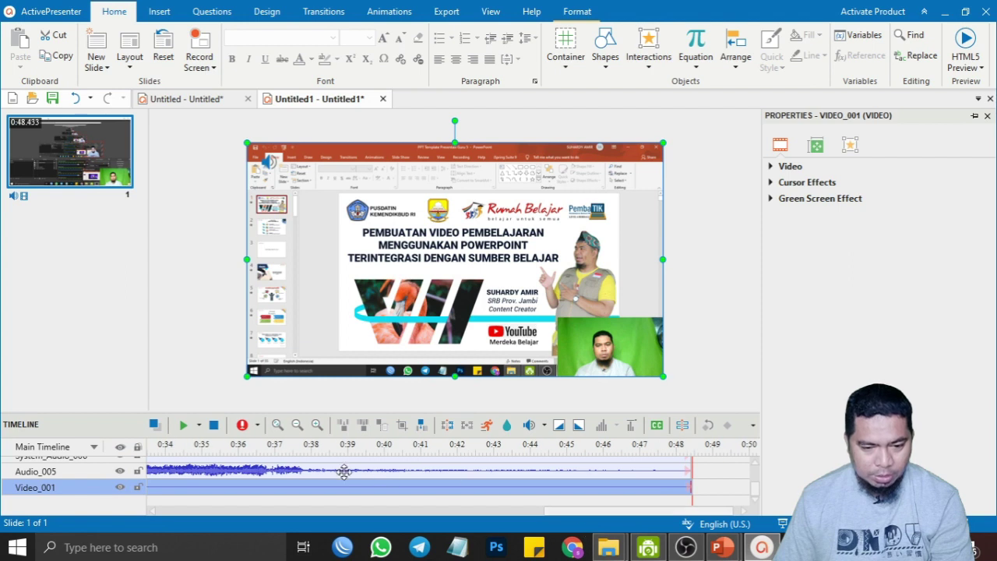
click(312, 456)
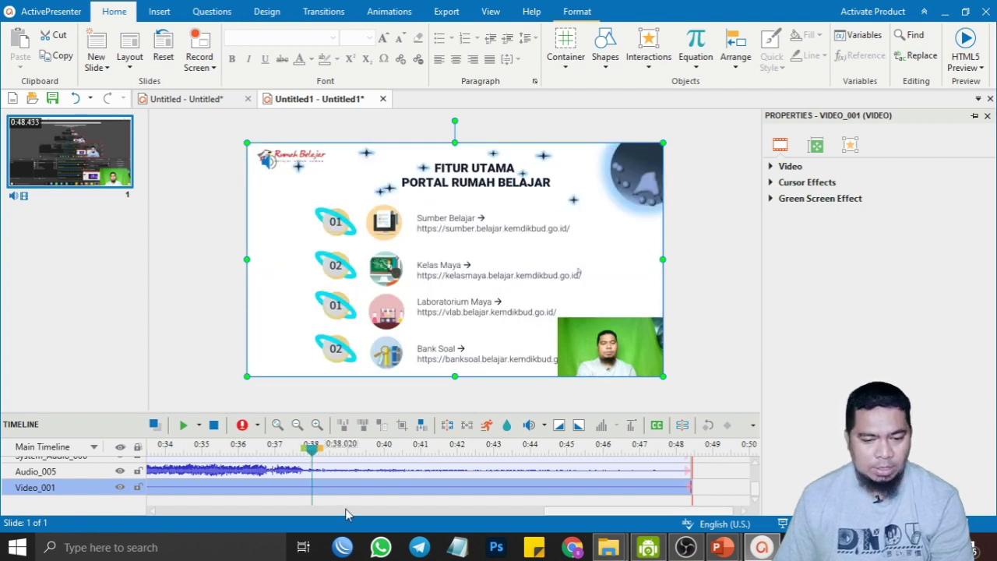
mouse_move(549, 512)
mouse_down()
mouse_move(284, 506)
mouse_move(118, 489)
mouse_up()
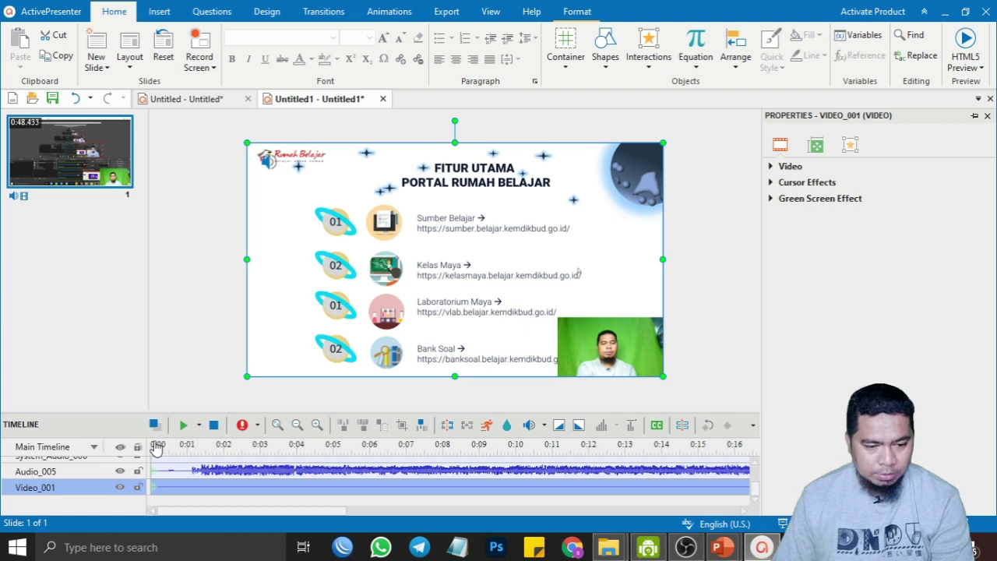
Step: Select 0:00 to 0:01.06 and delete that range, shortening the slide to 0:47.393
click(157, 447)
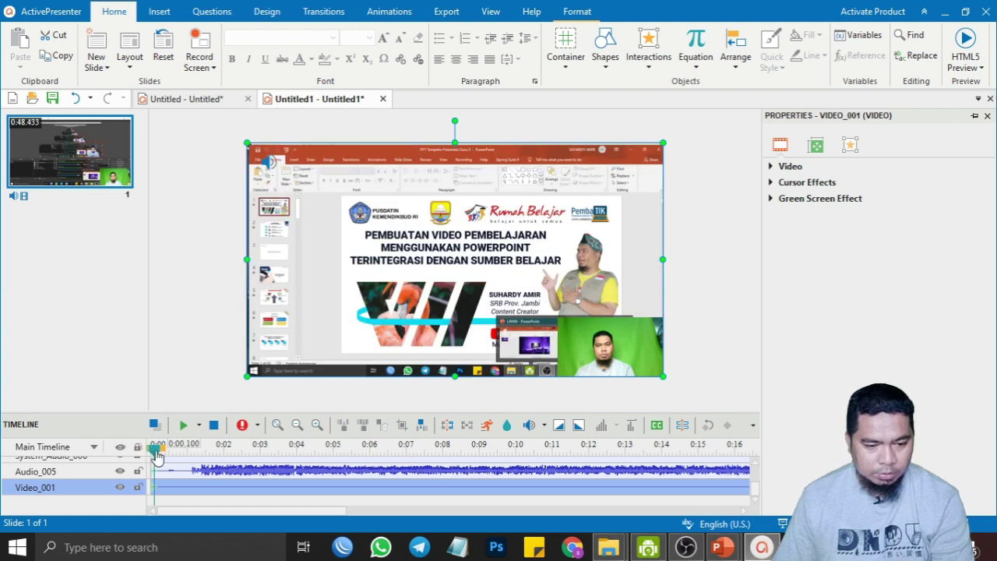
drag(155, 450, 147, 449)
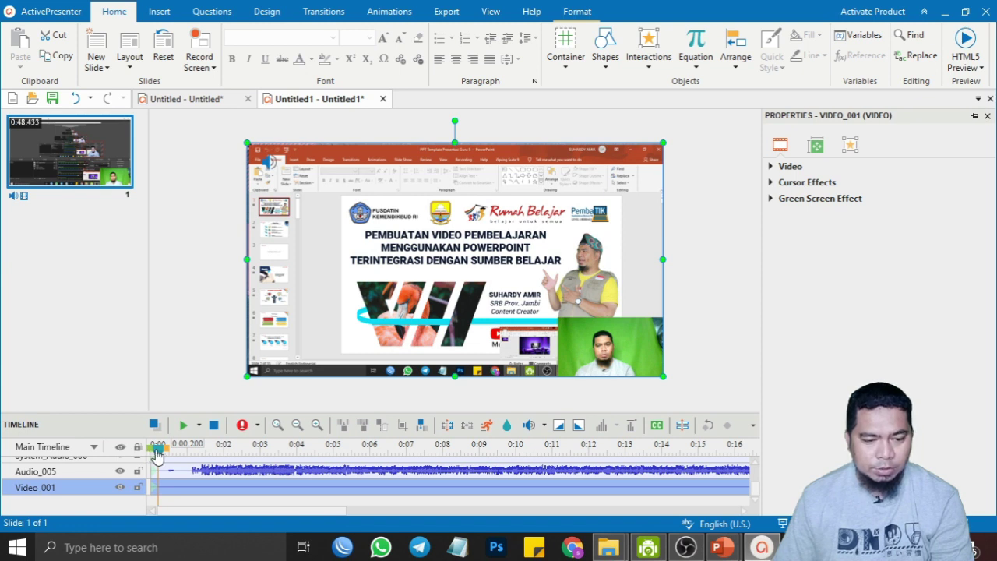
drag(155, 450, 181, 450)
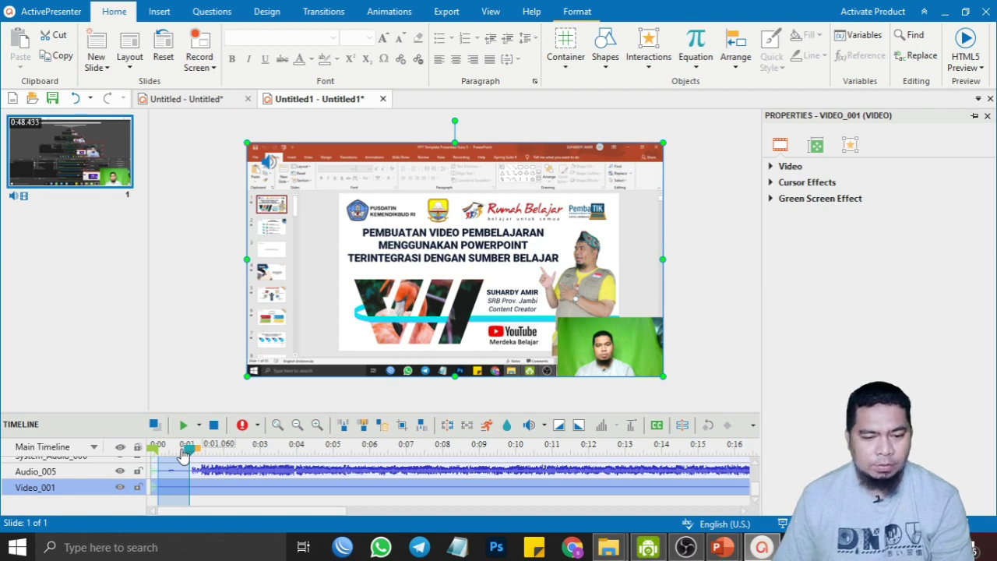
click(382, 427)
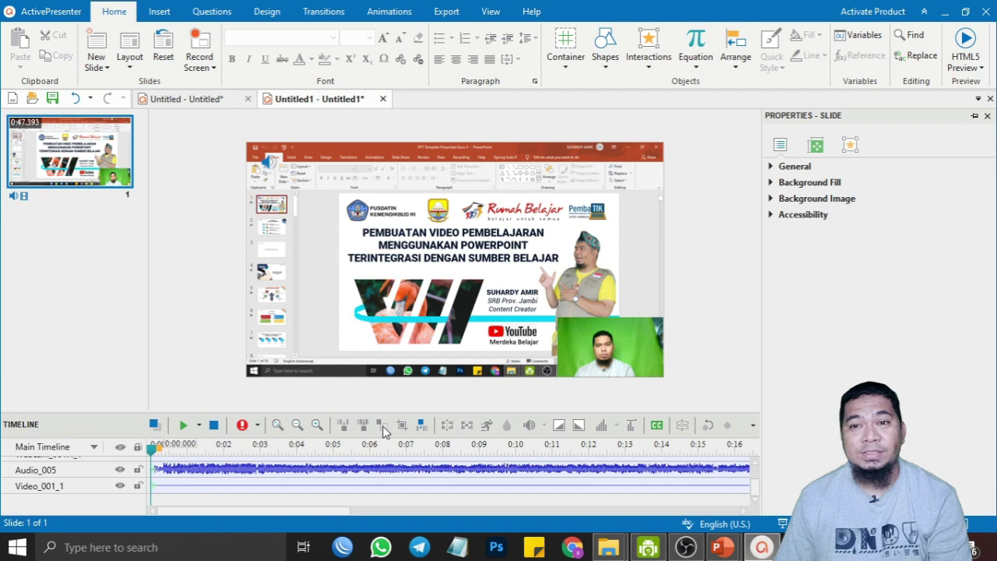
Step: Select from 0:36.9 to the end of the timeline and delete that range
drag(324, 511, 627, 534)
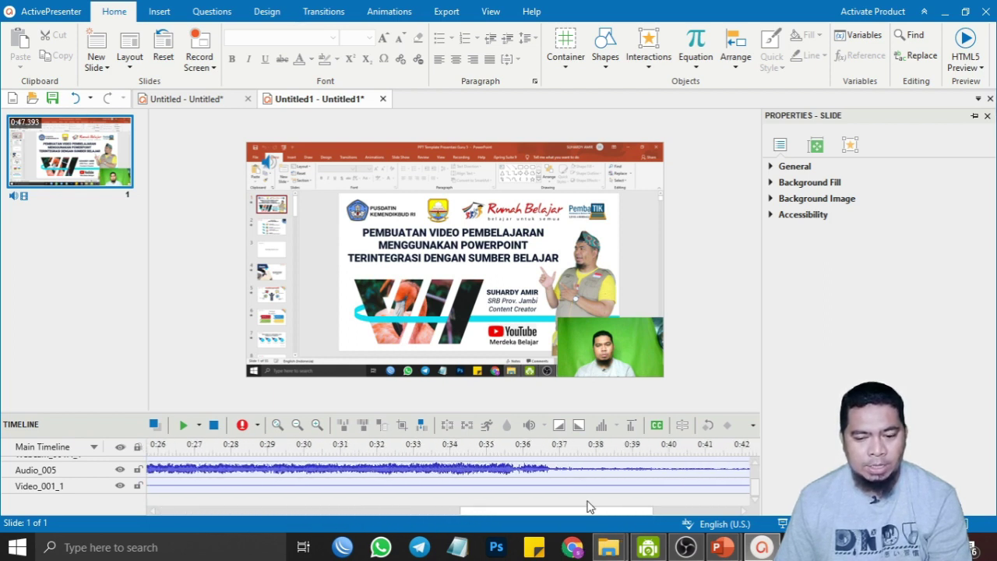
click(556, 447)
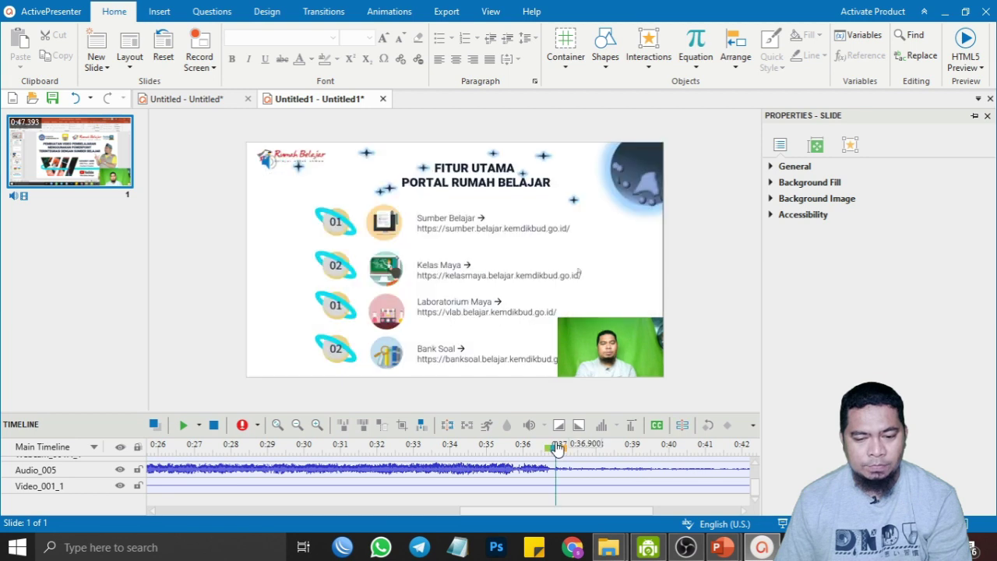
drag(566, 455, 793, 475)
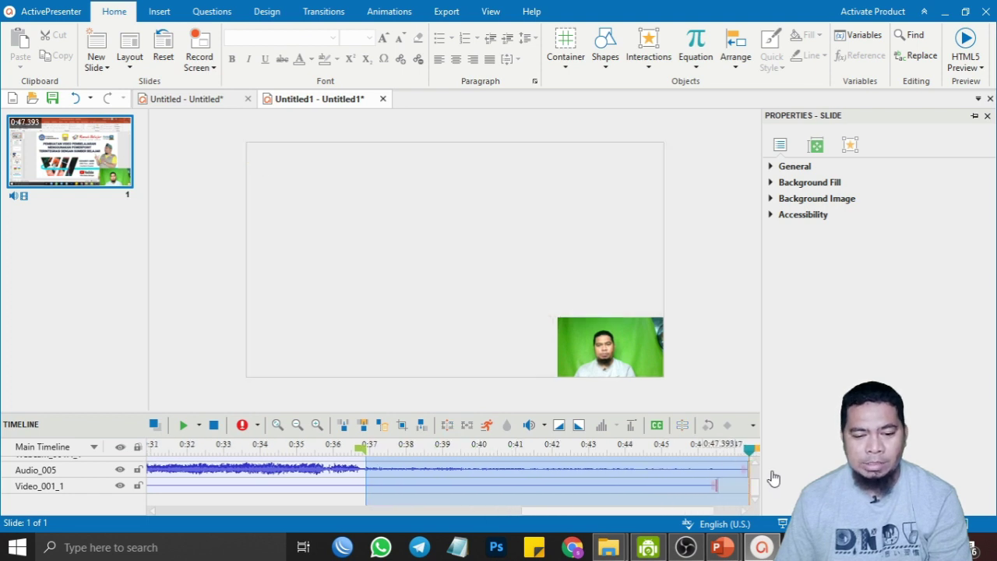
click(383, 425)
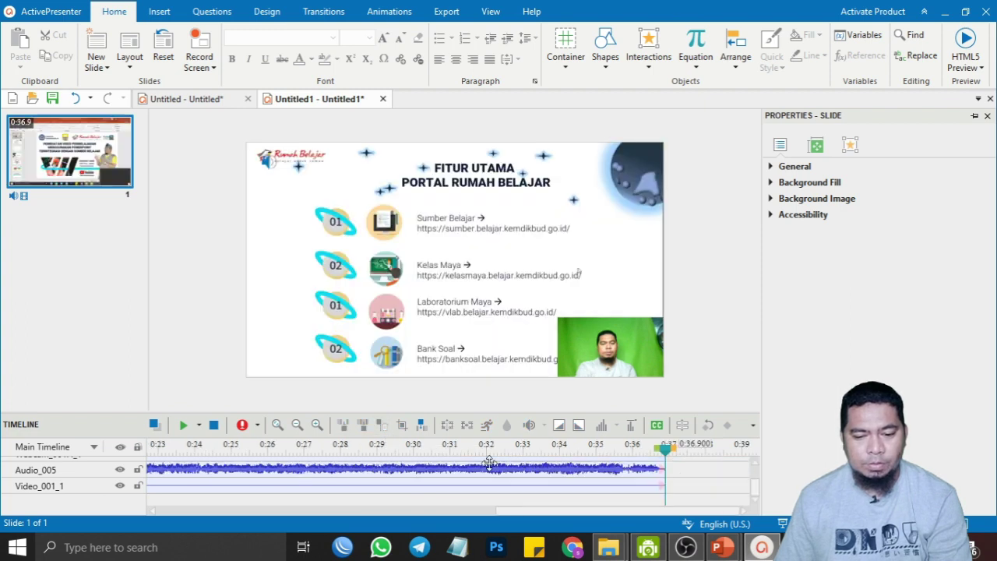
drag(520, 510, 95, 472)
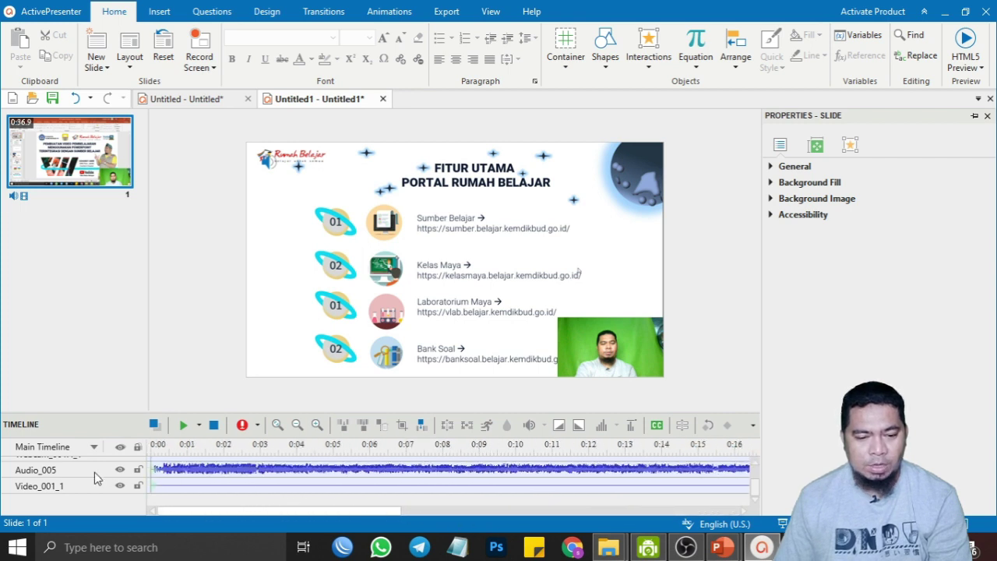
click(185, 427)
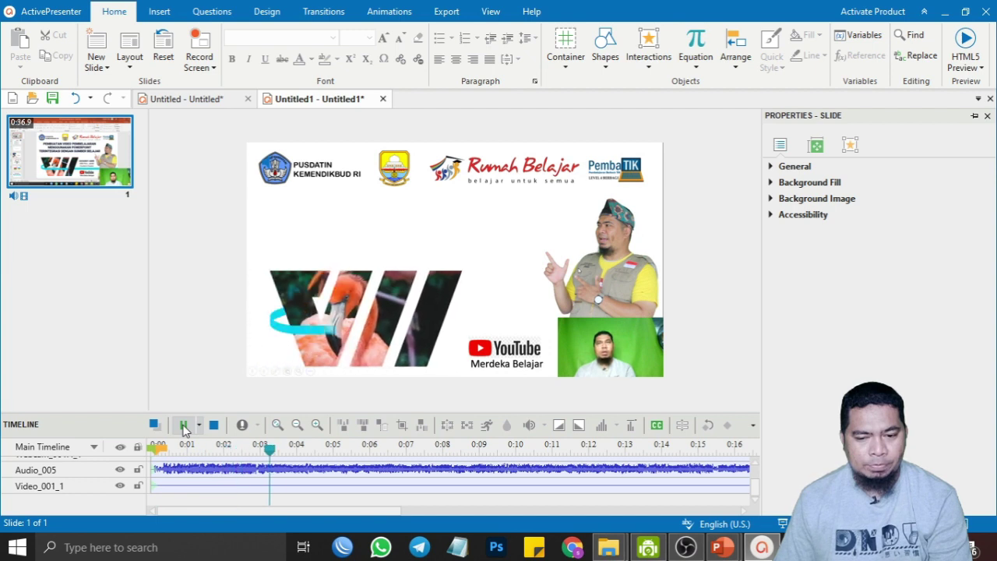
click(685, 547)
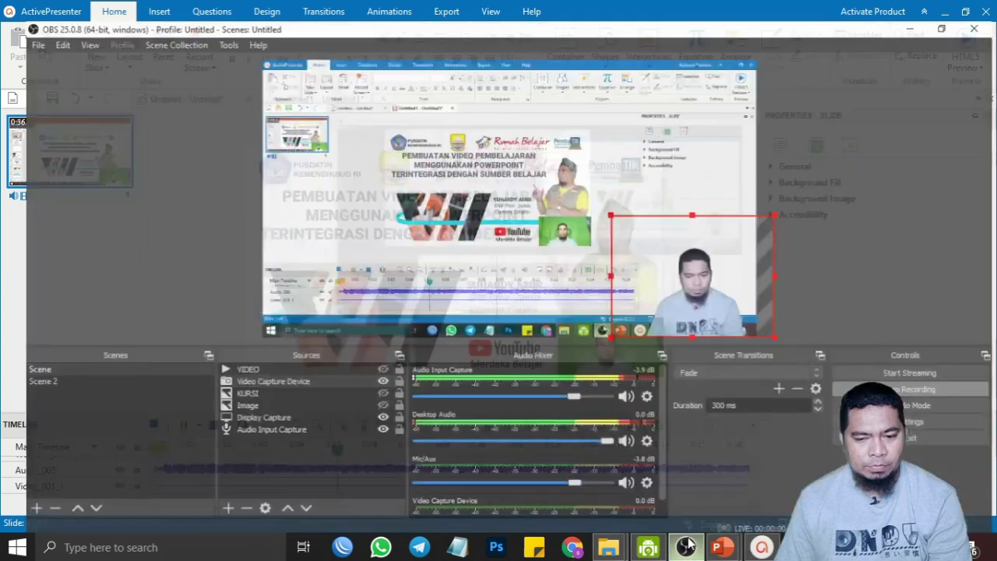
click(687, 545)
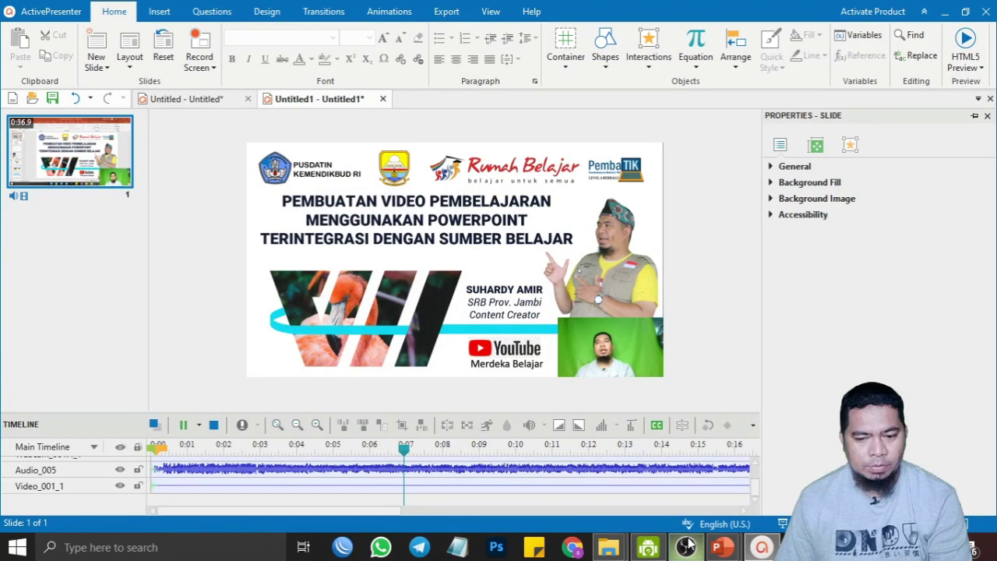
click(214, 433)
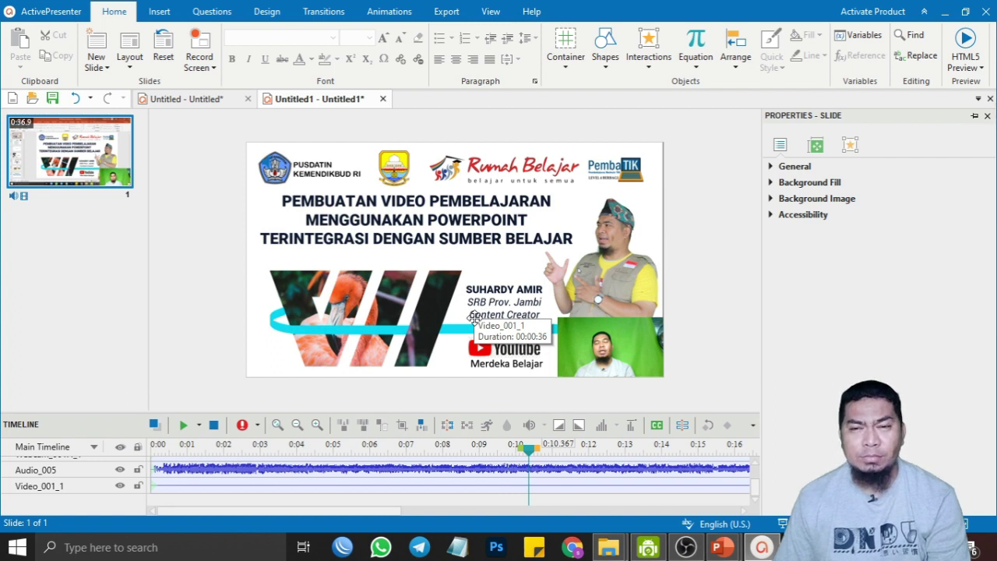
Step: Select the timeline range from about 0:06 to 0:07.5
click(379, 450)
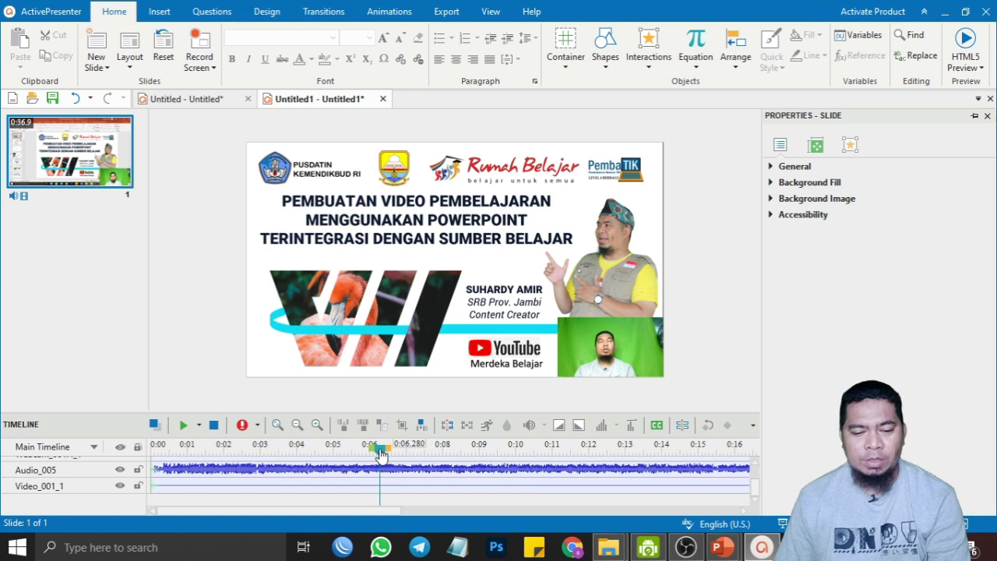
drag(385, 454, 375, 452)
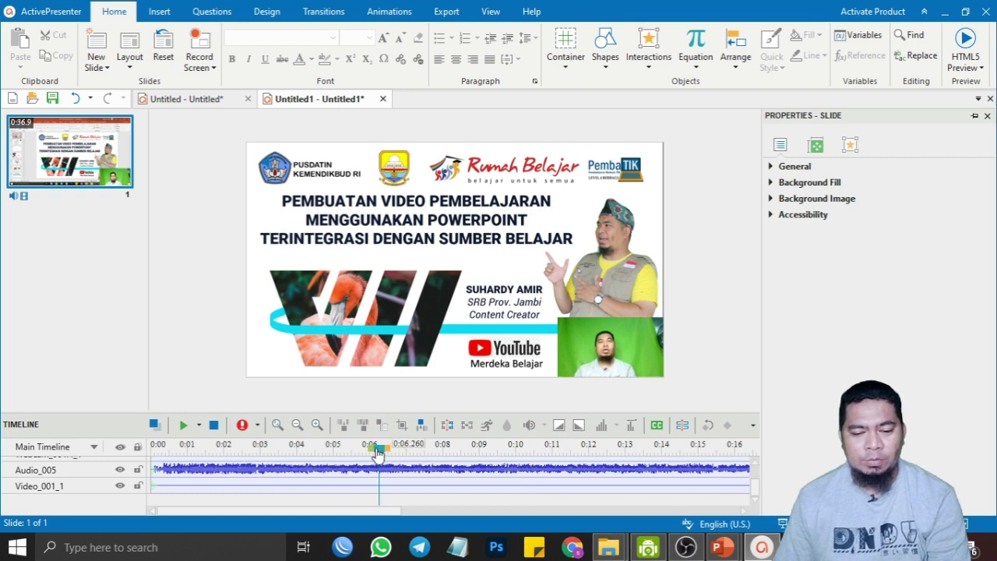
mouse_move(385, 454)
mouse_down()
mouse_move(486, 452)
mouse_move(436, 465)
mouse_up()
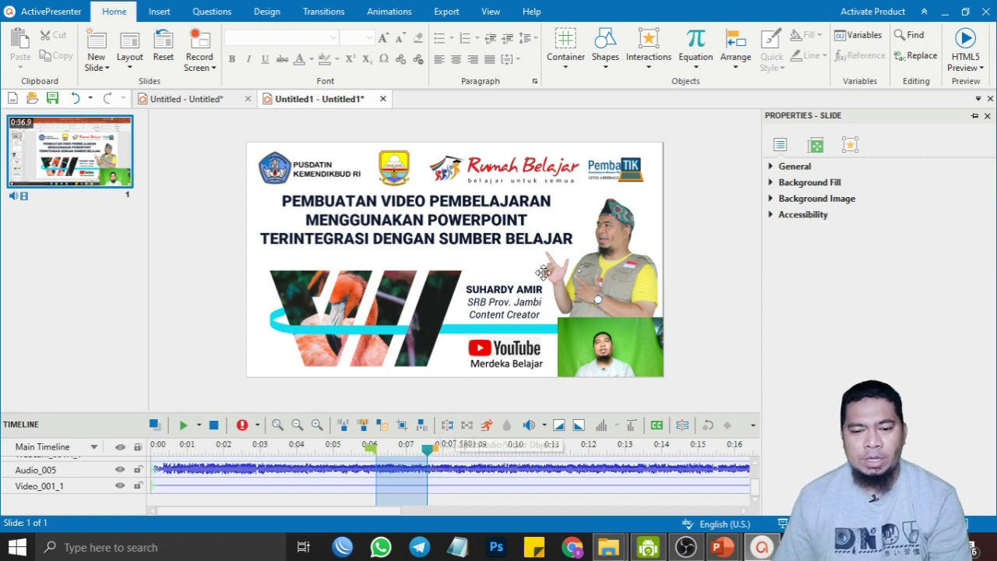
Step: Open Export To Video and review its MP4 settings: 1366×768, 30 fps, quality 70, output path
click(457, 12)
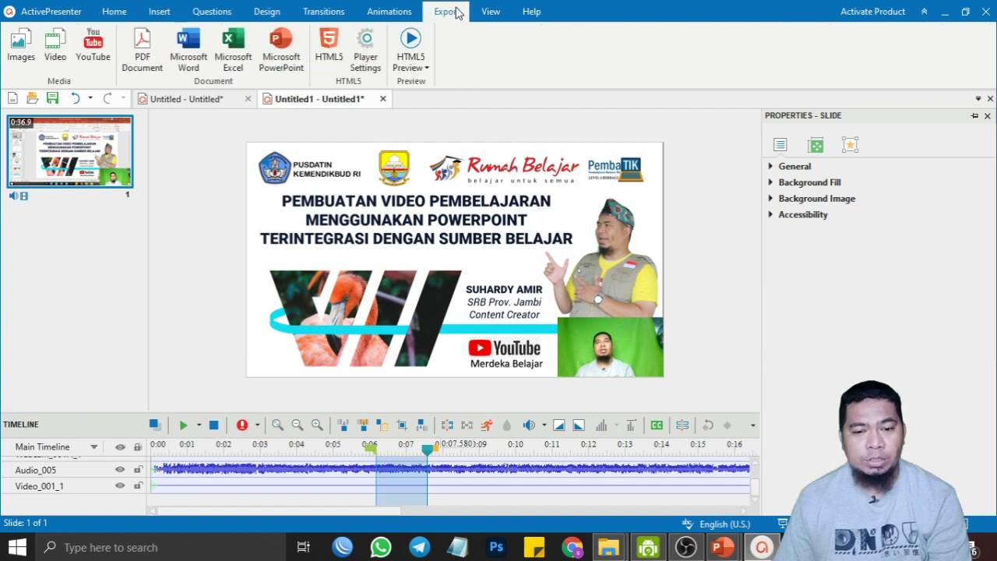
click(56, 49)
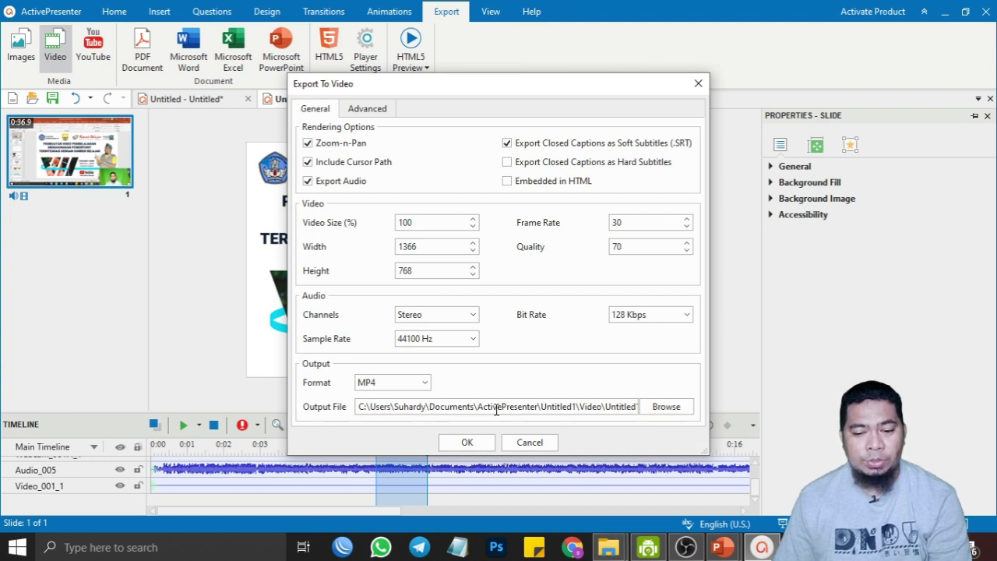
click(637, 407)
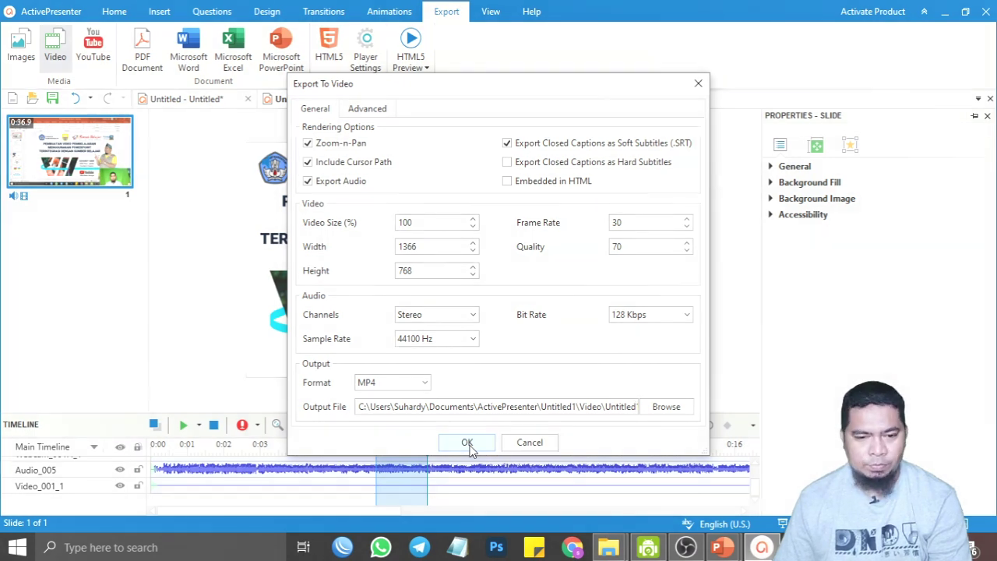
Step: Confirm the 1366×768 MP4 export settings with OK to start rendering the video
click(466, 443)
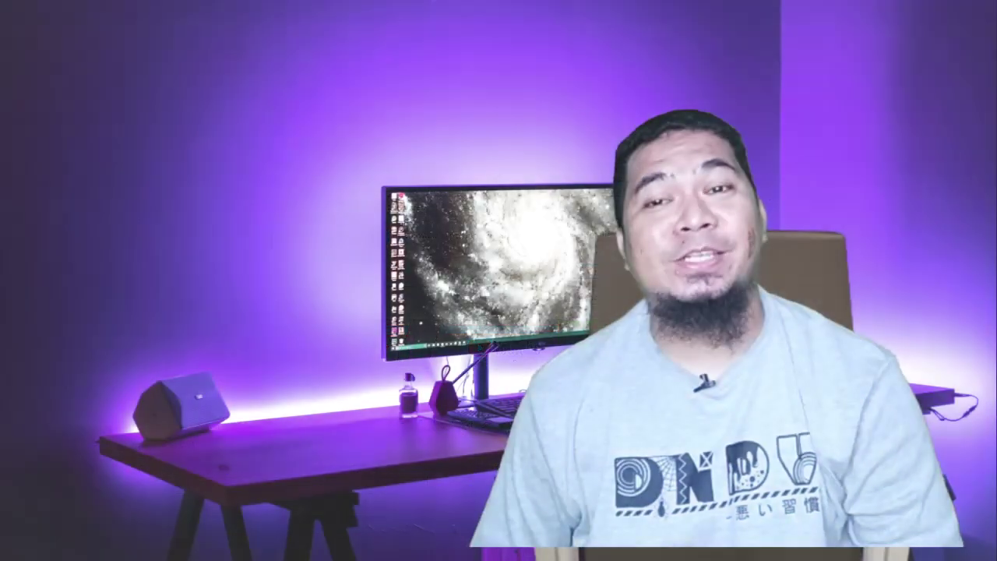